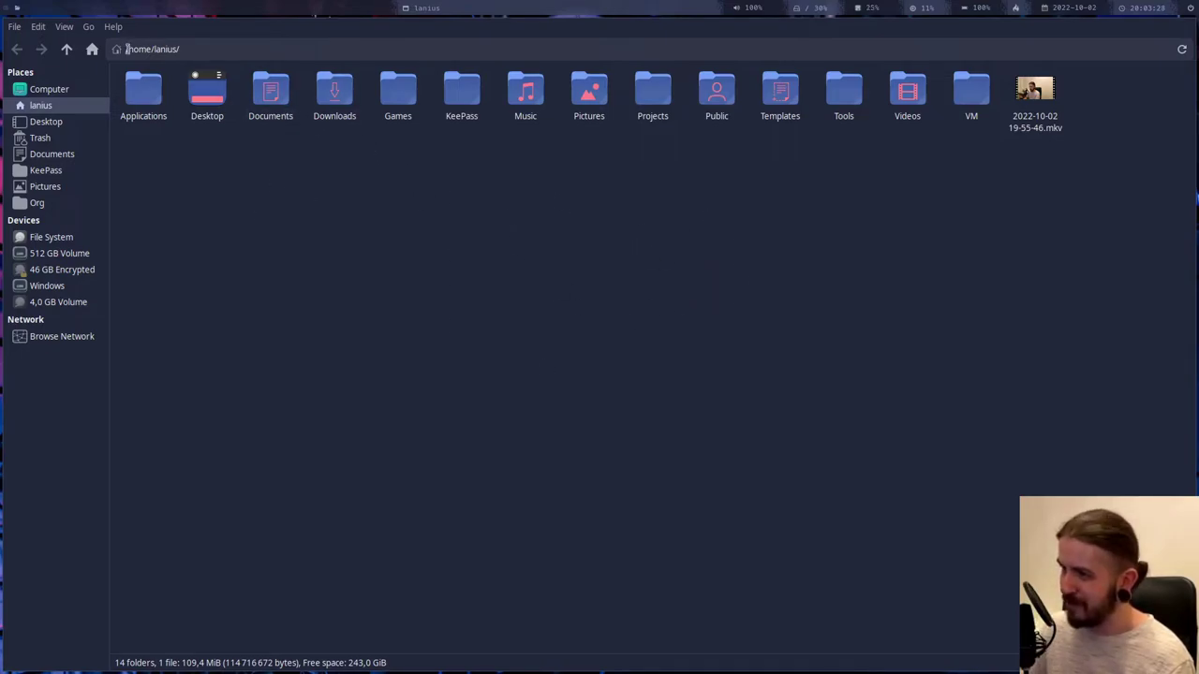
- Switch to the workspace with the two terminals and start Neovim in one of them
left_click(11, 13)
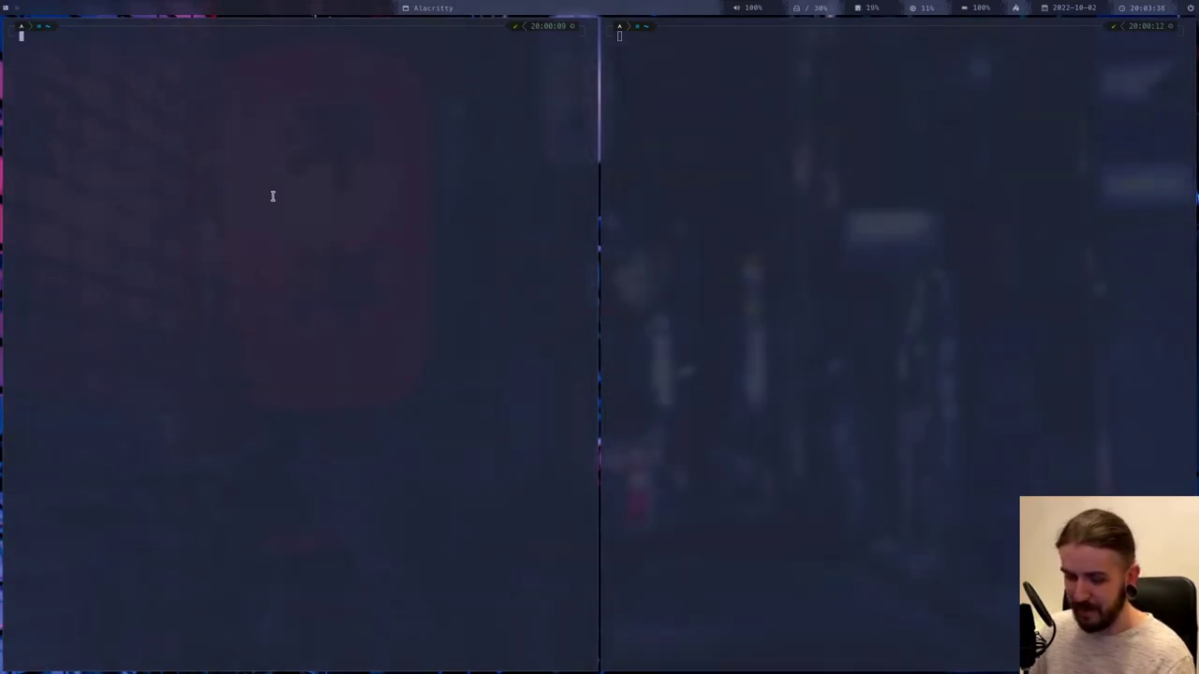
type("nvim")
key("Return")
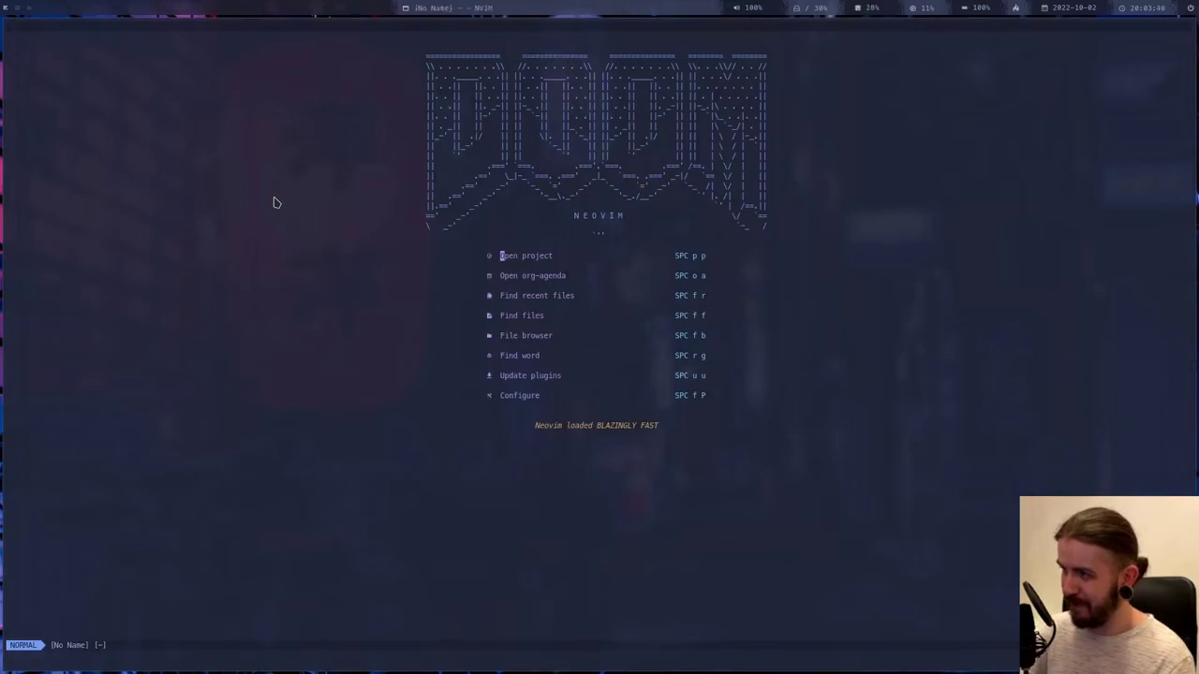
- Open the dotfiles project from the recent projects and load its Powerline.md file
key("space")
key("p")
key("p")
type("dot")
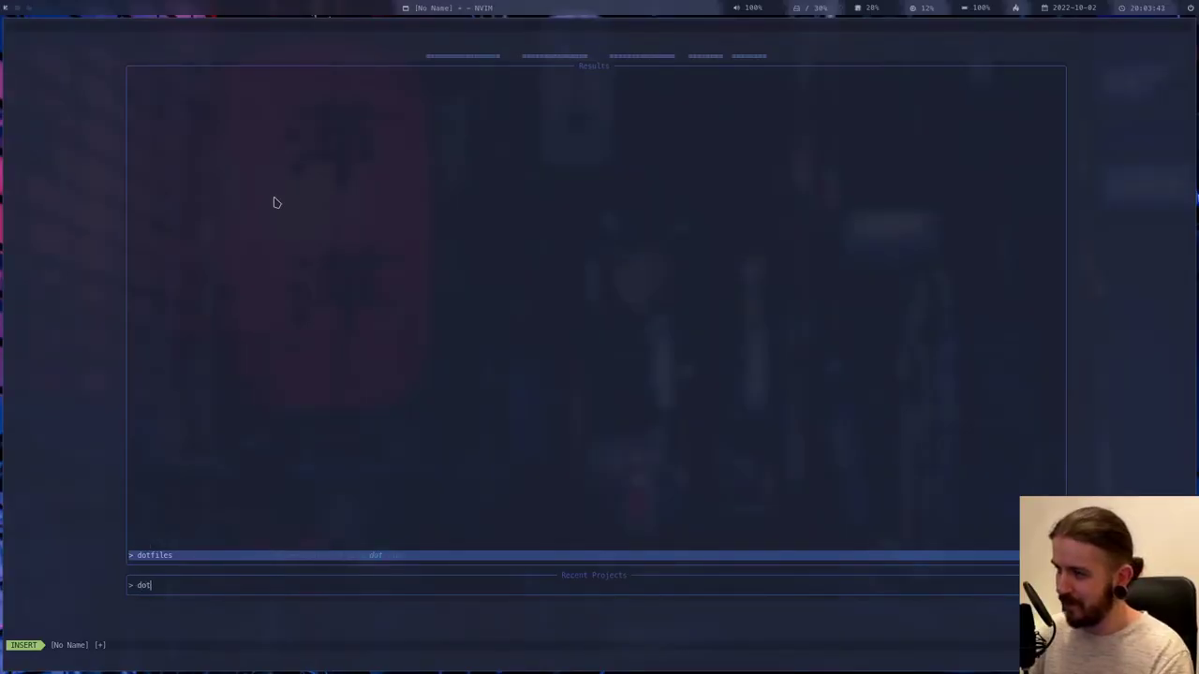
key("Return")
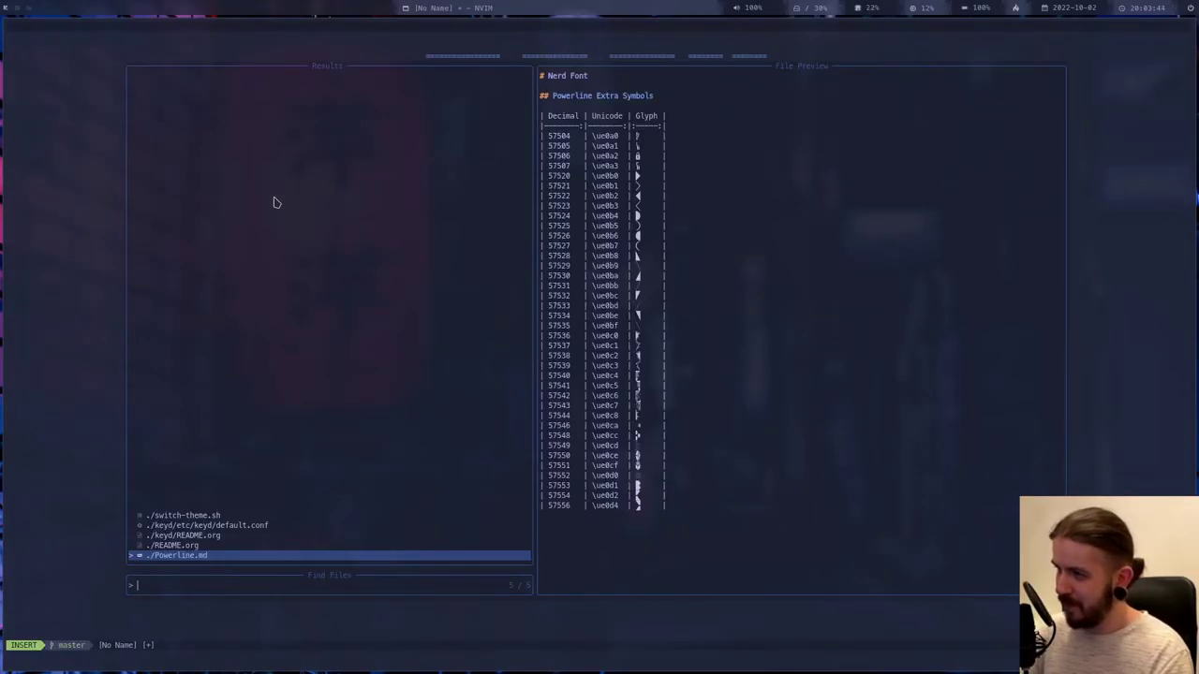
key("Return")
- Find the picom configuration in the project's files and open picom/.config/picom.conf
key("space")
key("f")
key("f")
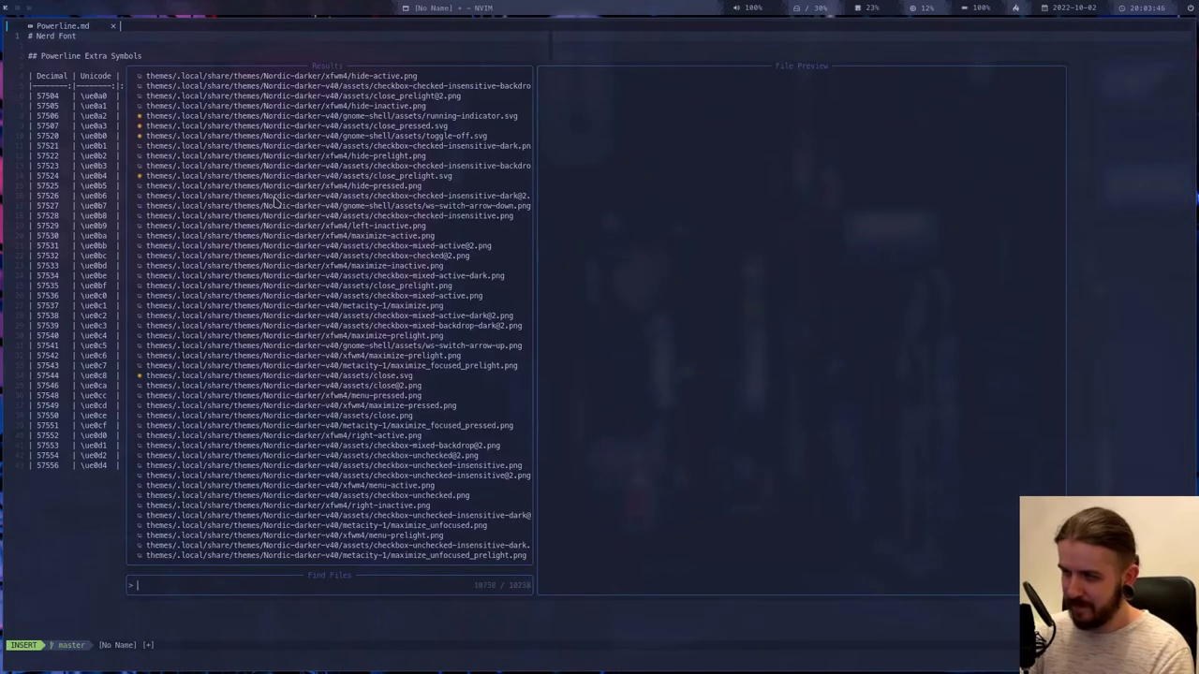
type("picom")
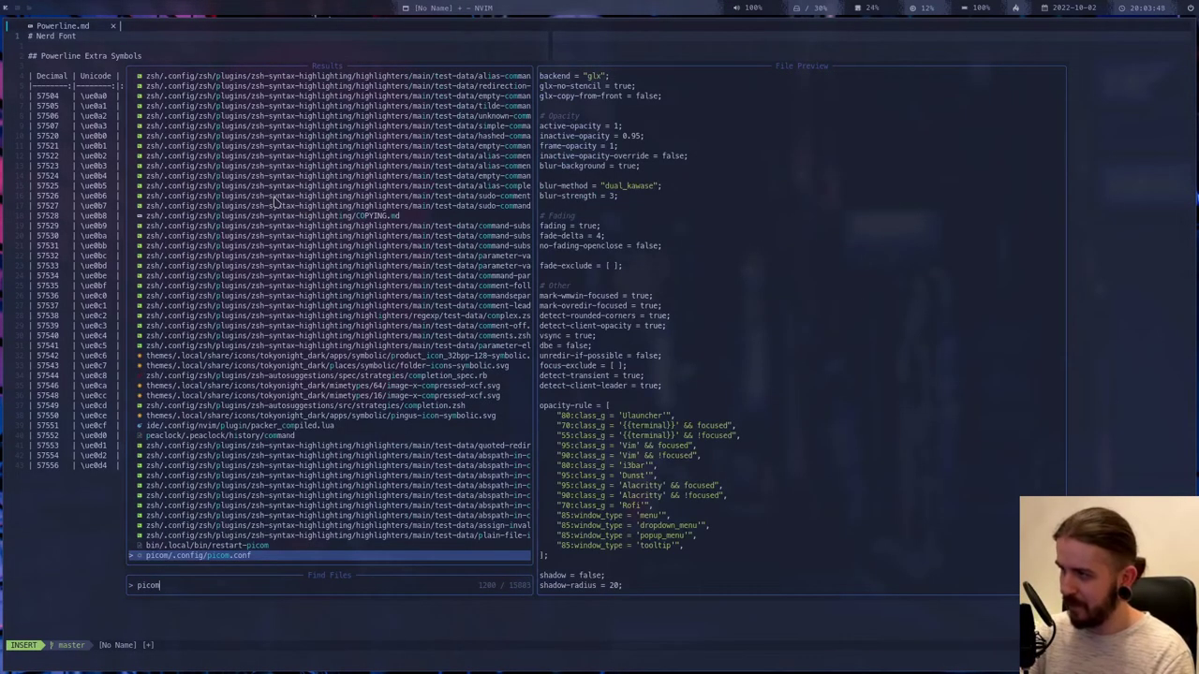
key("Return")
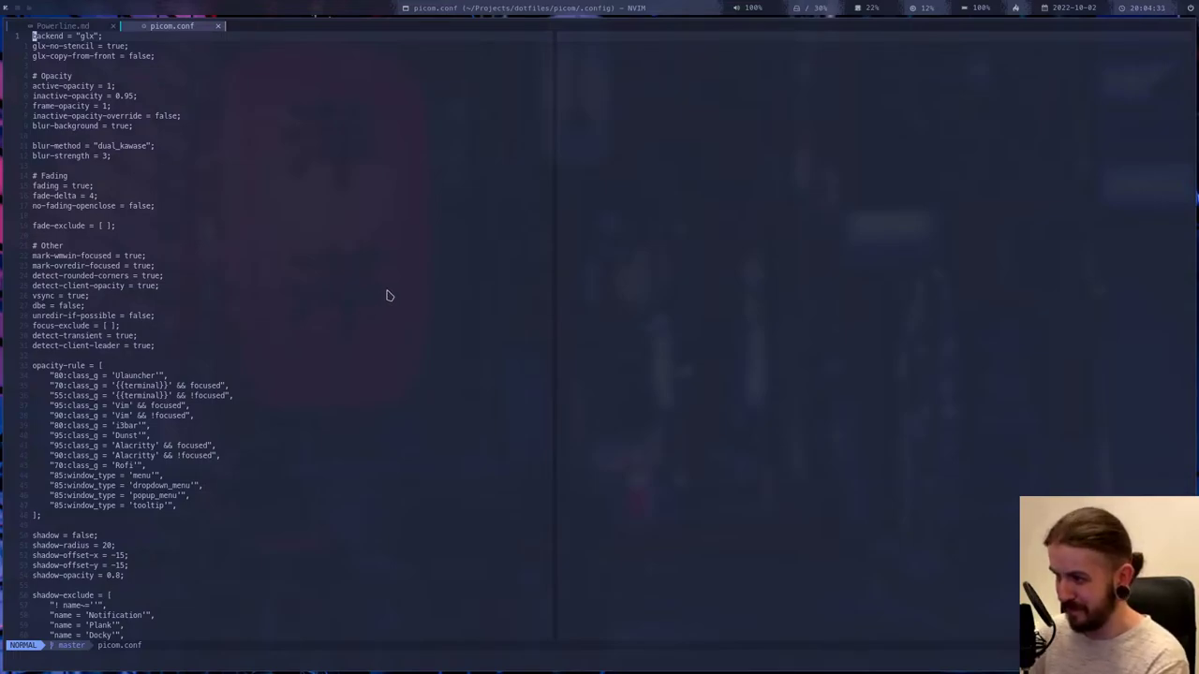
- Examine picom.conf's opacity rules, shadow settings and exclusions, corner radius and rounded-corner exclusions
scroll(389, 296, "down", 10)
scroll(390, 296, "down", 8)
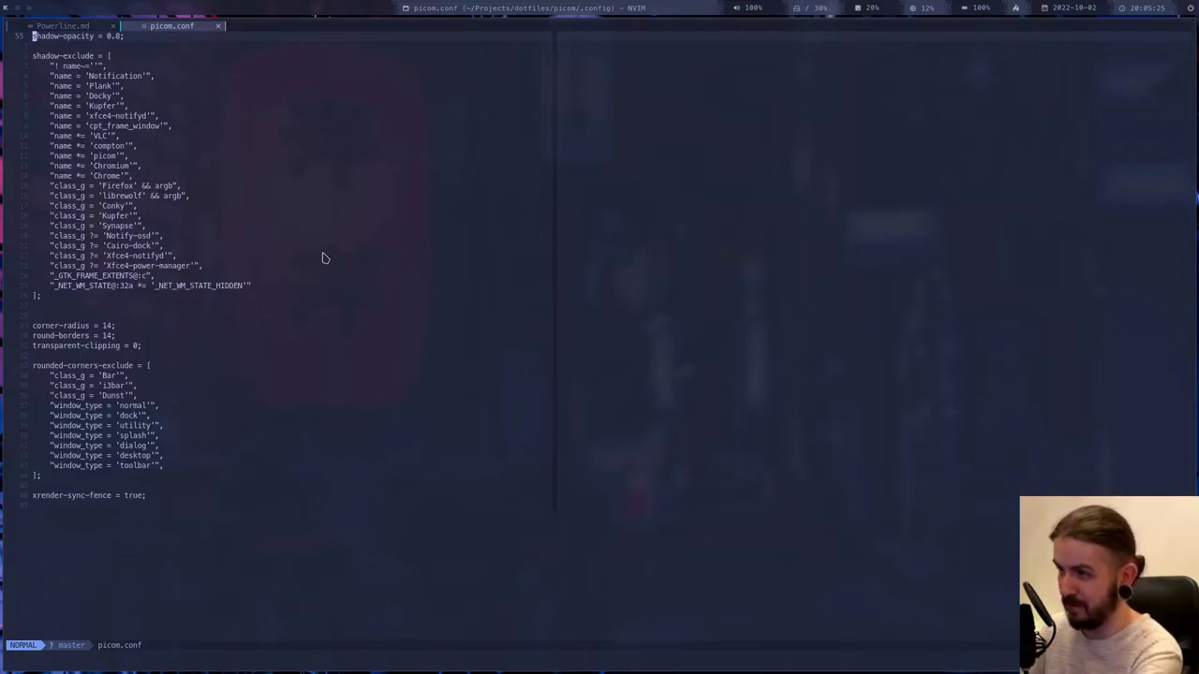
scroll(316, 310, "up", 2)
scroll(316, 310, "up", 1)
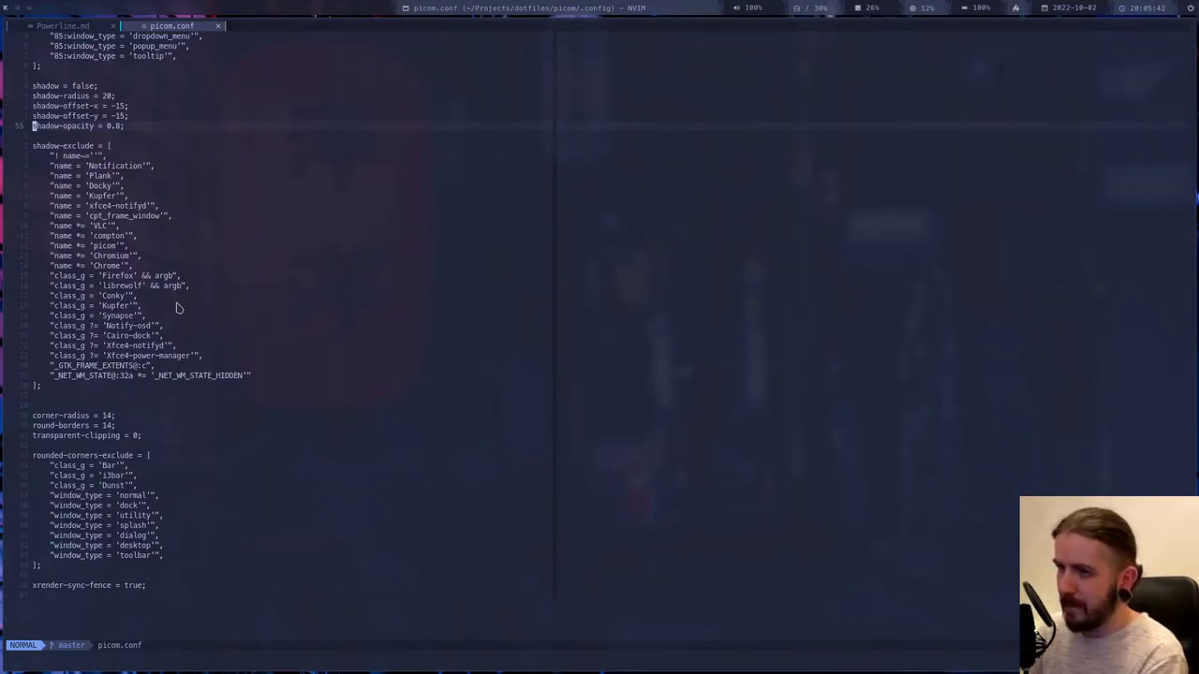
scroll(179, 309, "up", 5)
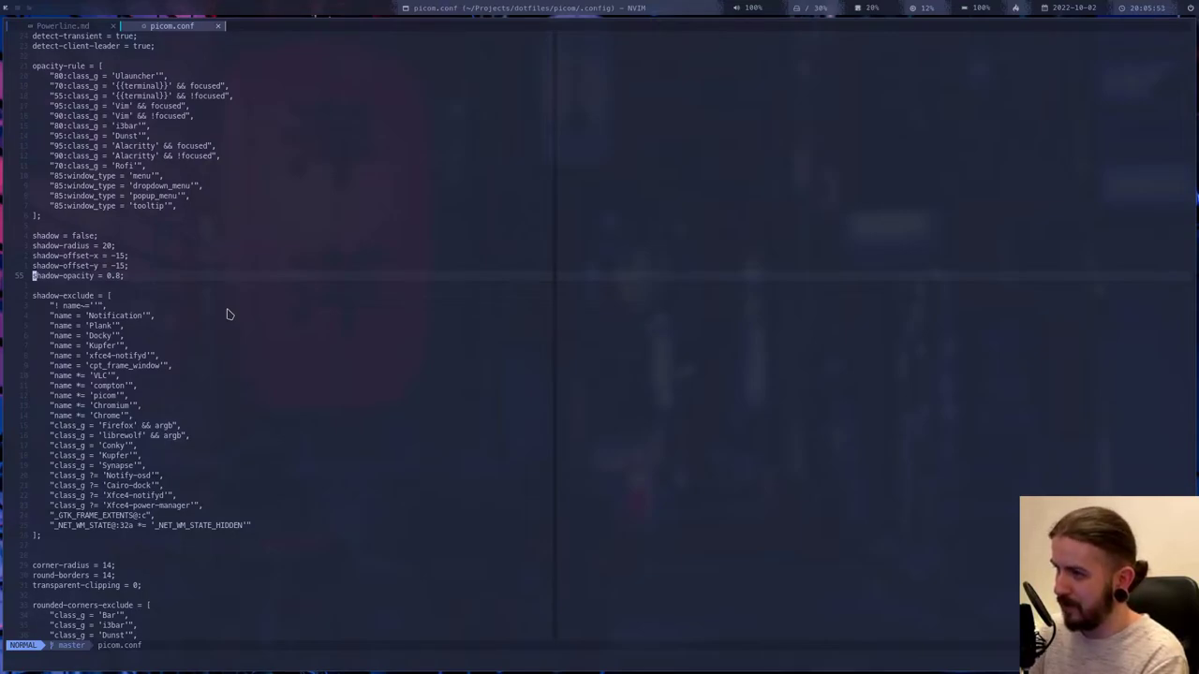
scroll(238, 371, "up", 7)
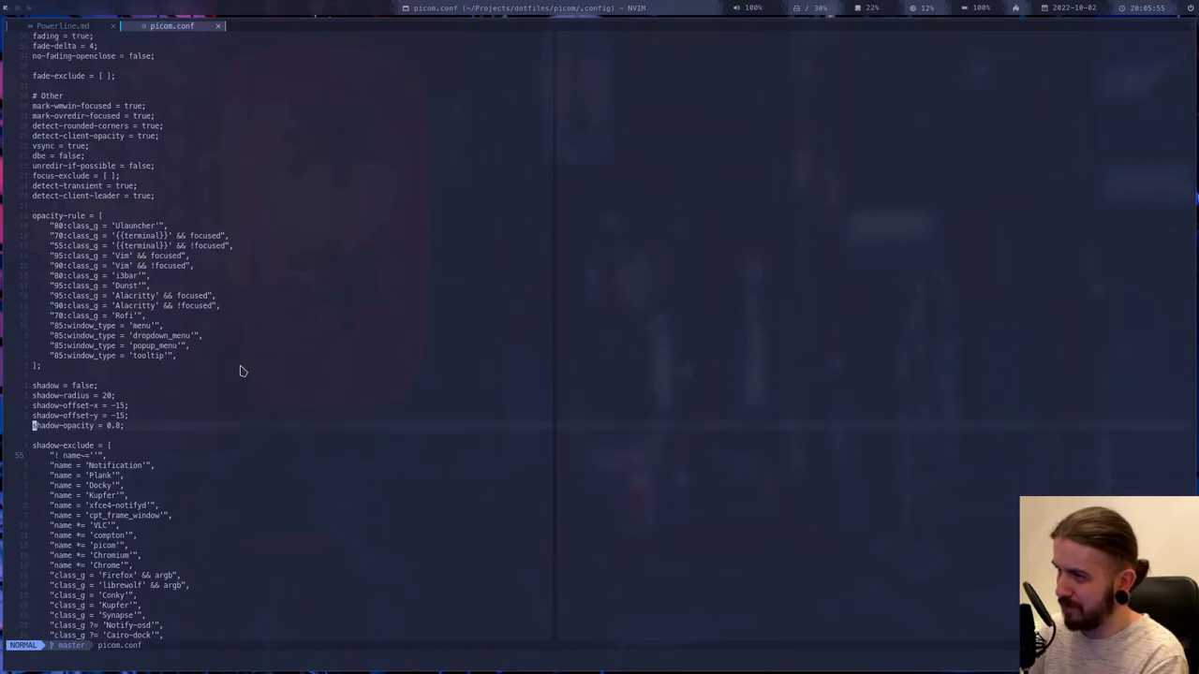
scroll(240, 371, "up", 3)
scroll(253, 393, "down", 3)
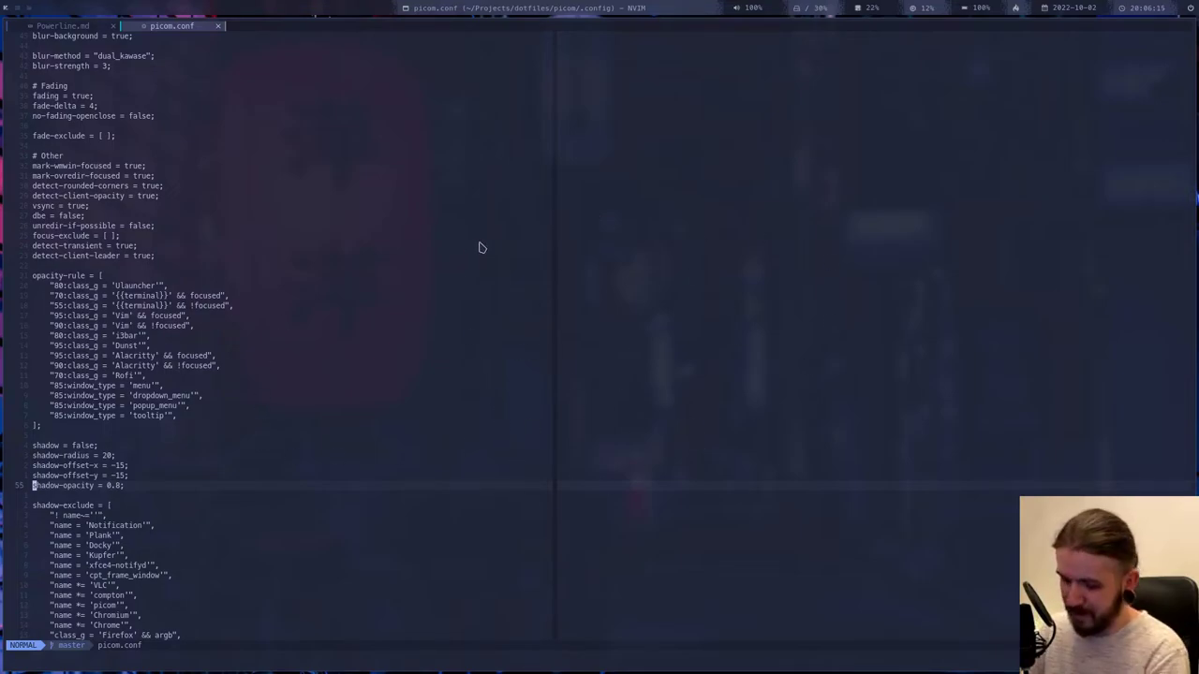
- Open a second Neovim window beside picom.conf and move the focus between the two to compare active and inactive opacity
key("super+Return")
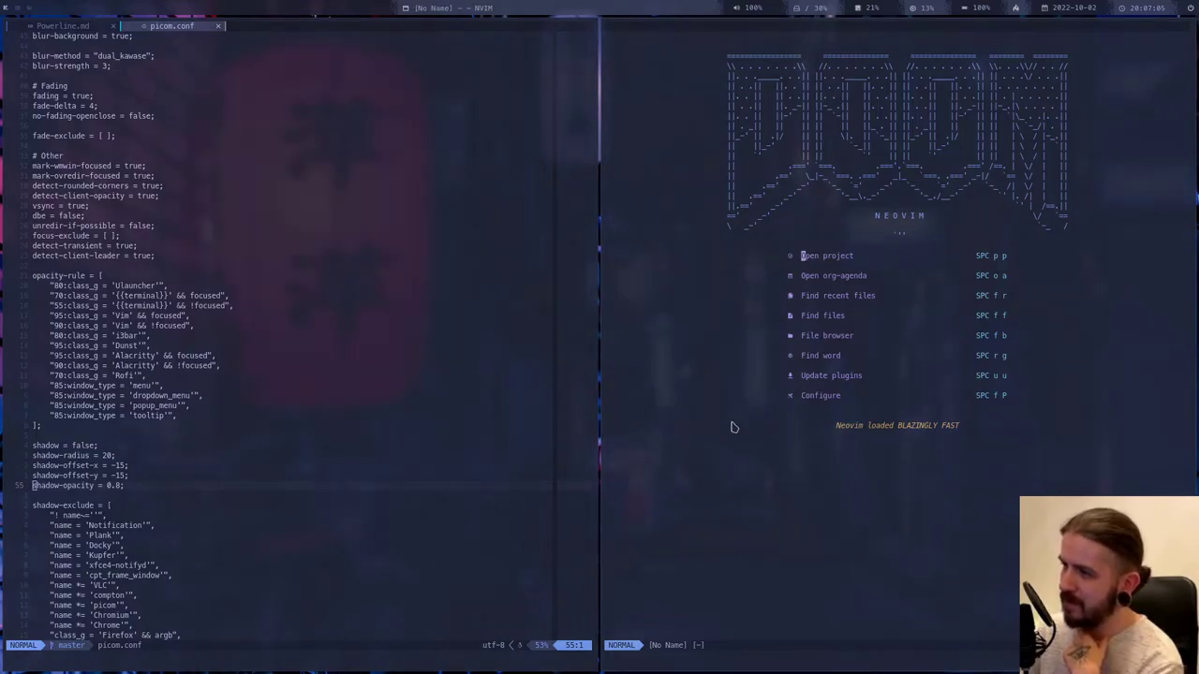
key("ctrl+w")
key("l")
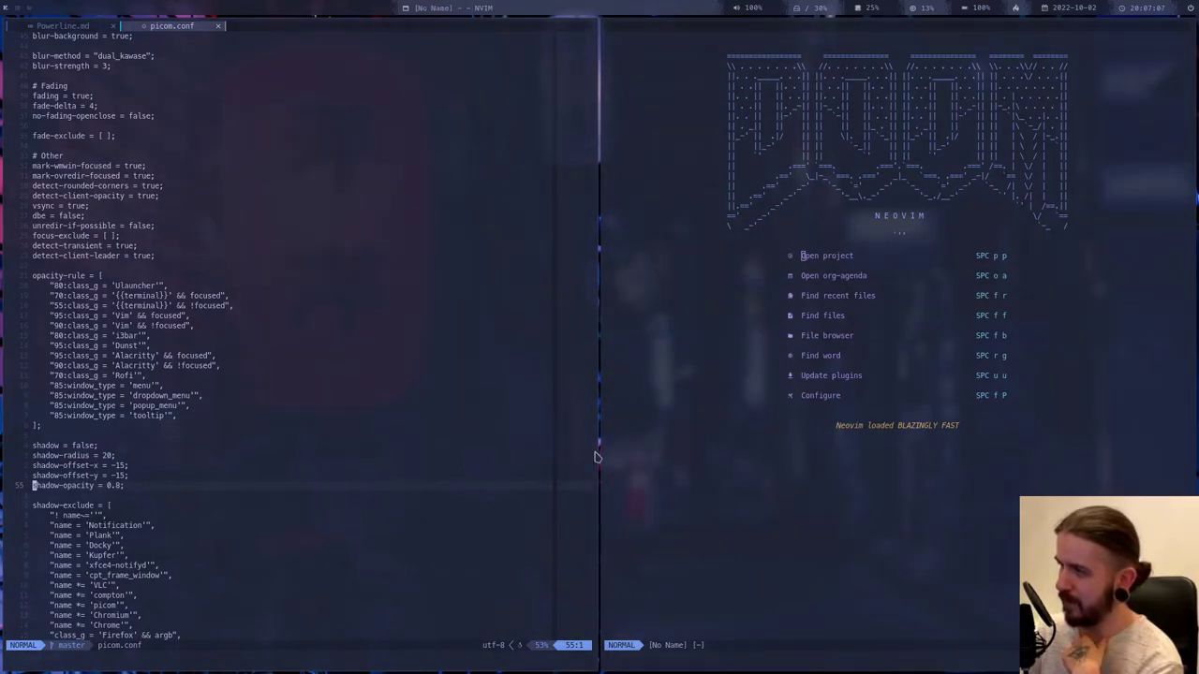
key("ctrl+w")
key("h")
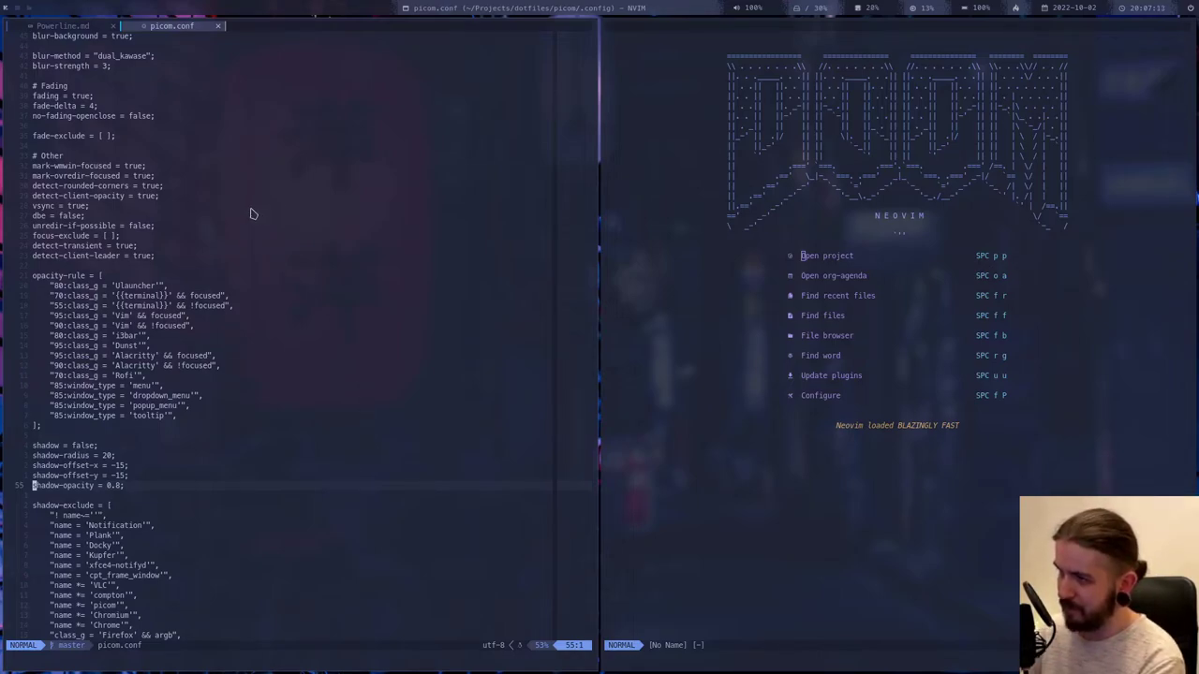
- View the transparency of the terminals on the other workspace and of the application launcher over the Neovim windows
left_click(17, 13)
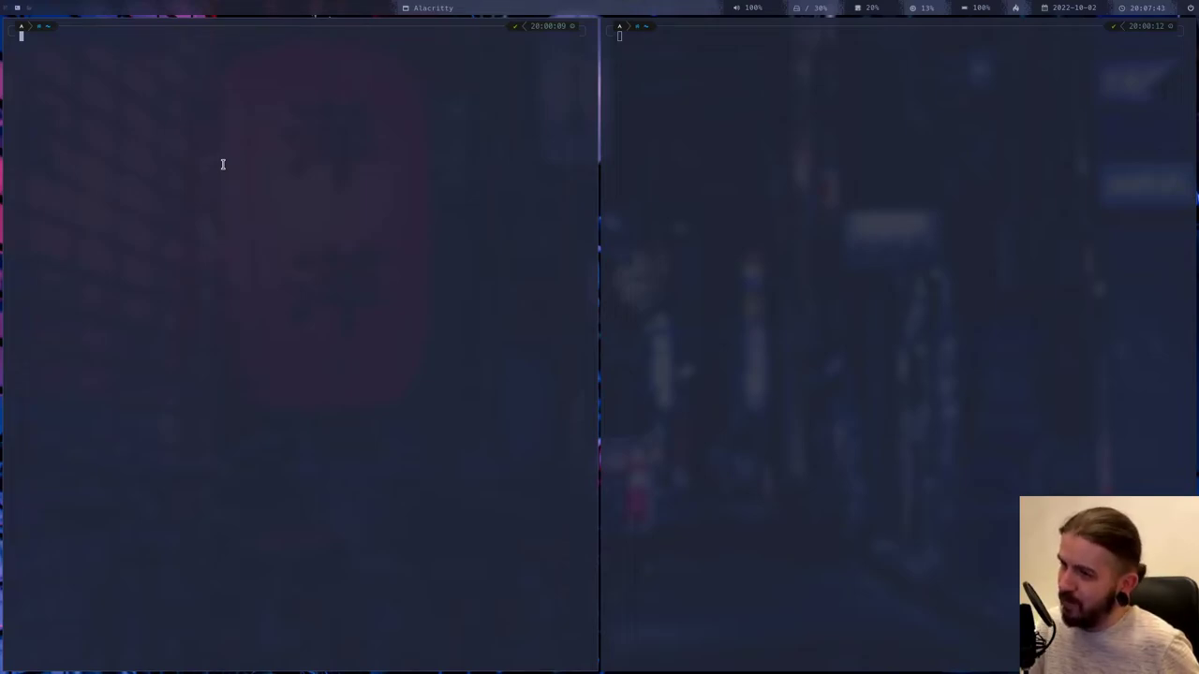
left_click(11, 11)
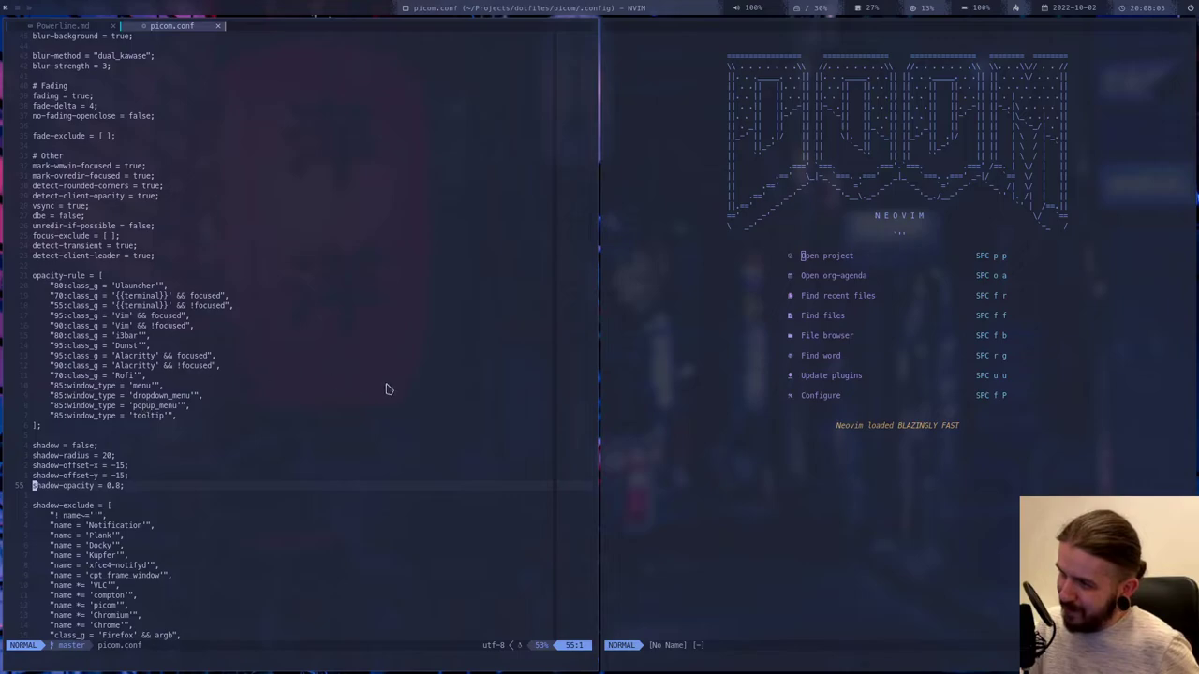
key("super+d")
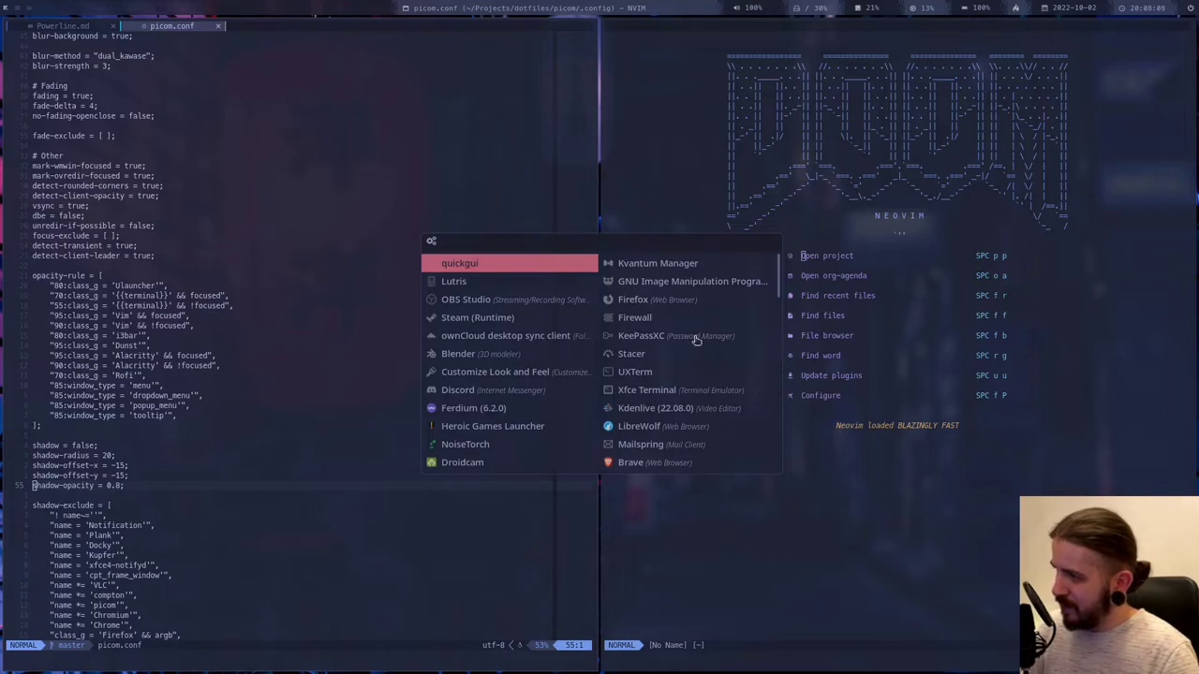
key("Escape")
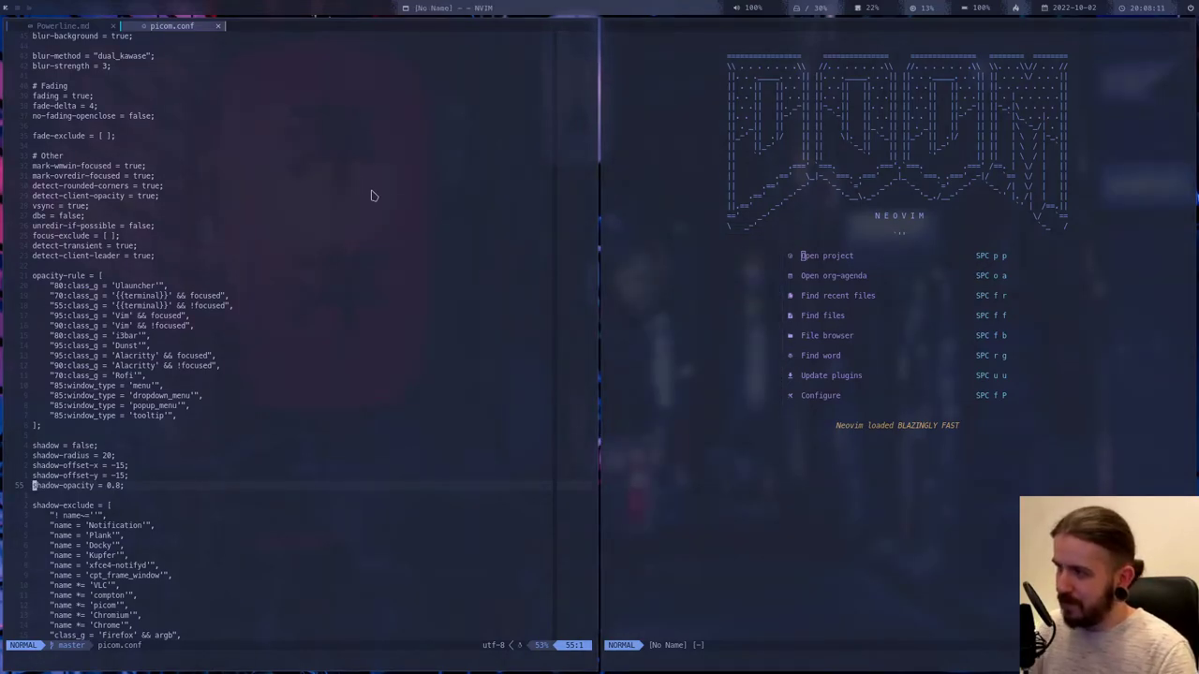
- Close the file manager on its workspace and view the application launcher over the bare wallpaper
key("super+e")
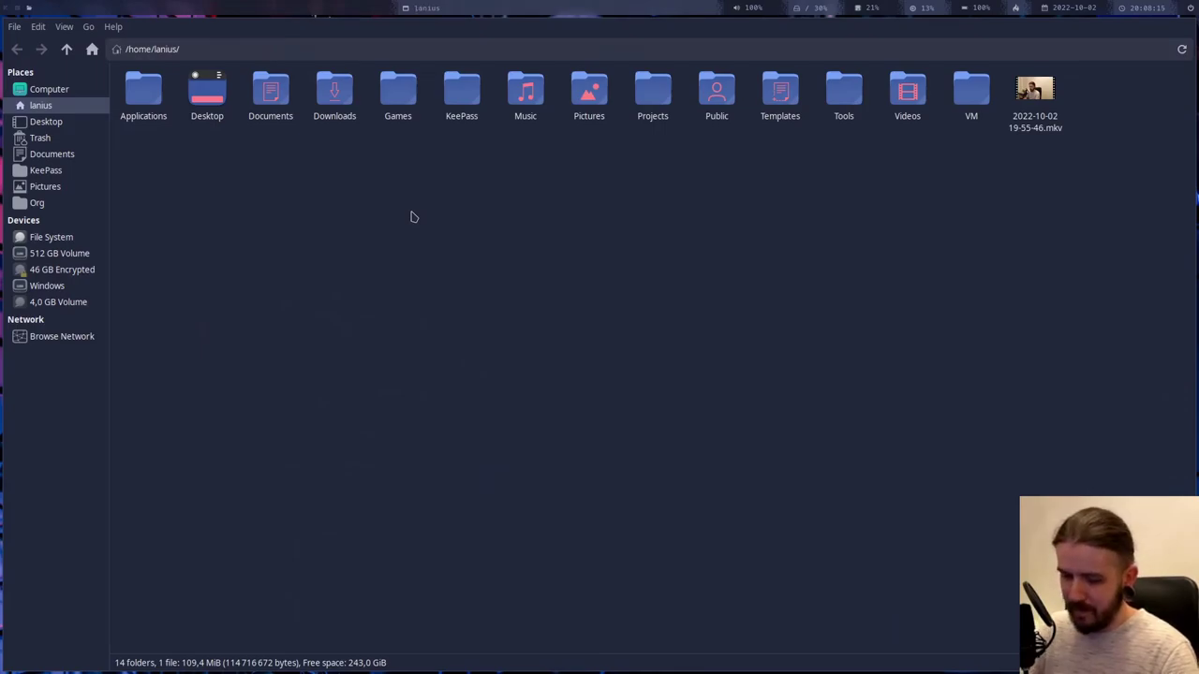
key("super+shift+q")
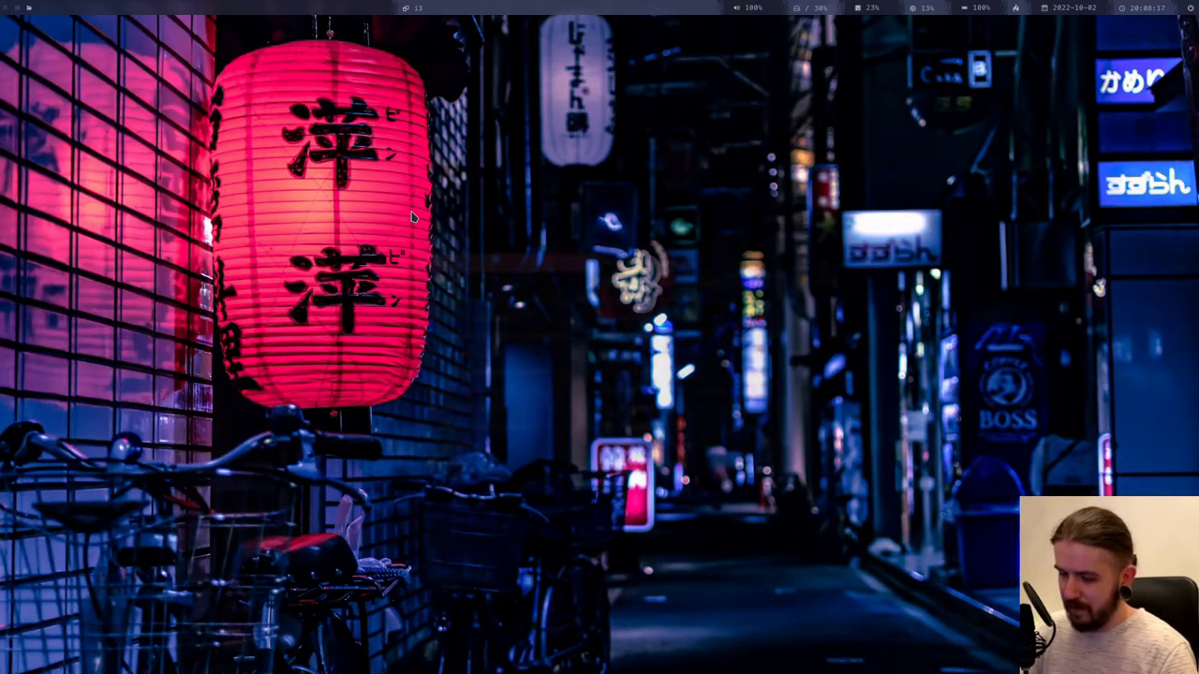
key("super+d")
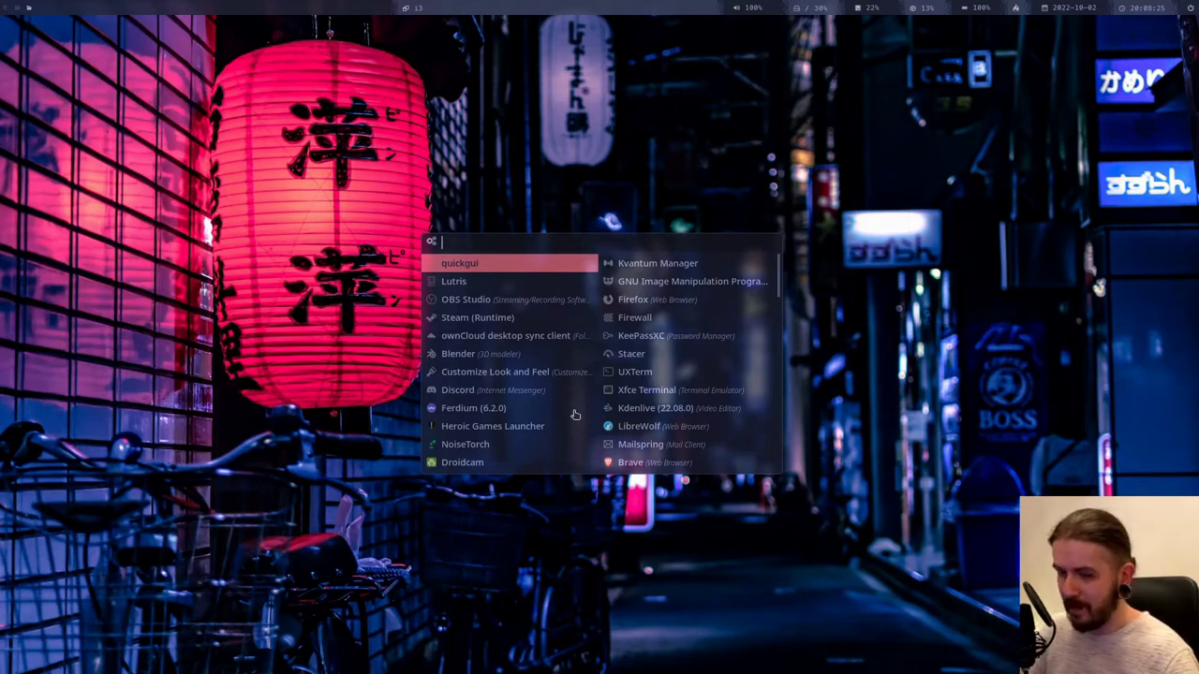
key("Escape")
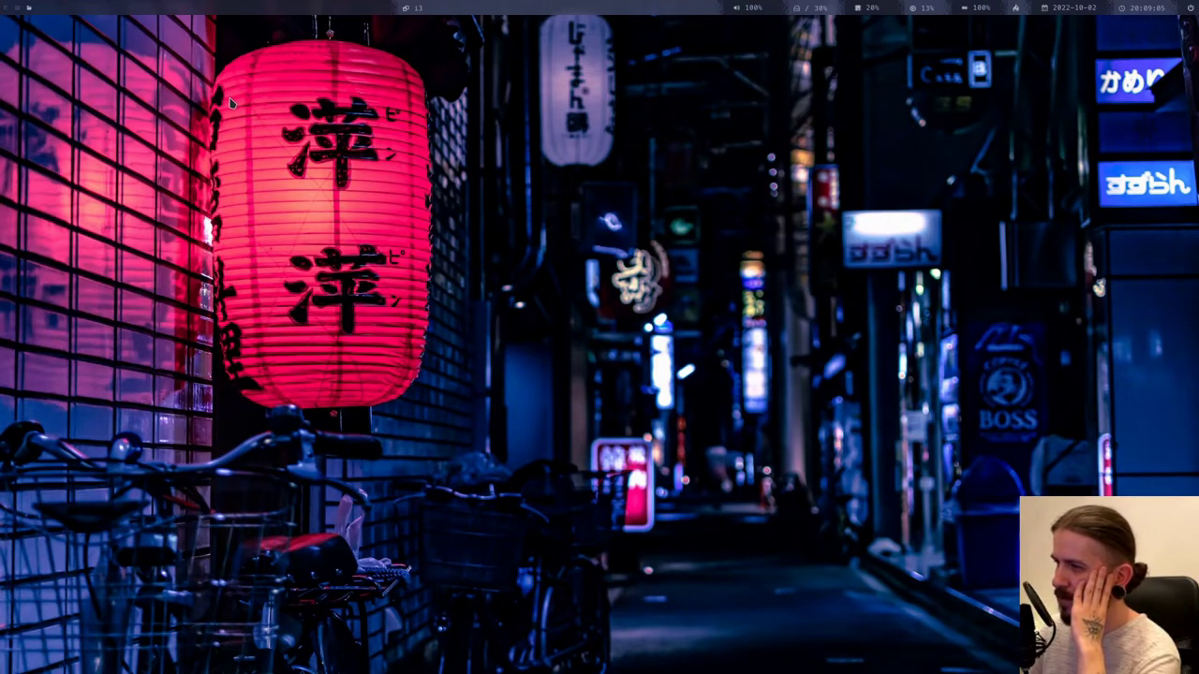
- Return to the first workspace and close one of its two side-by-side terminals
key("super+1")
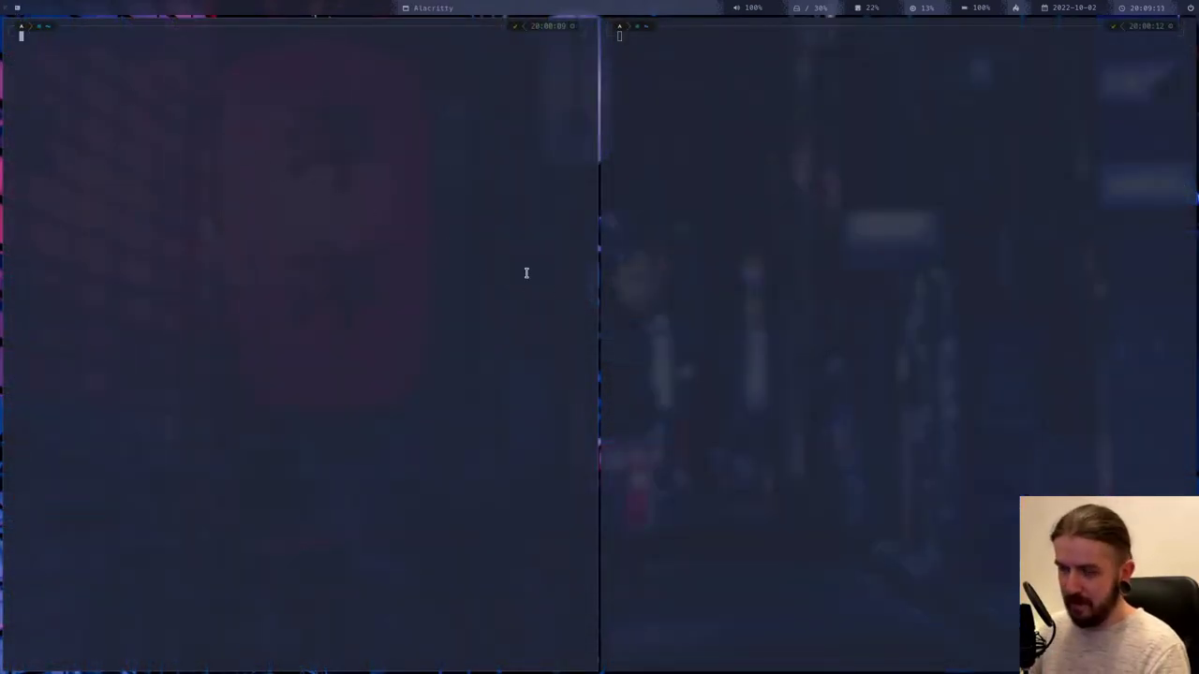
key("ctrl+d")
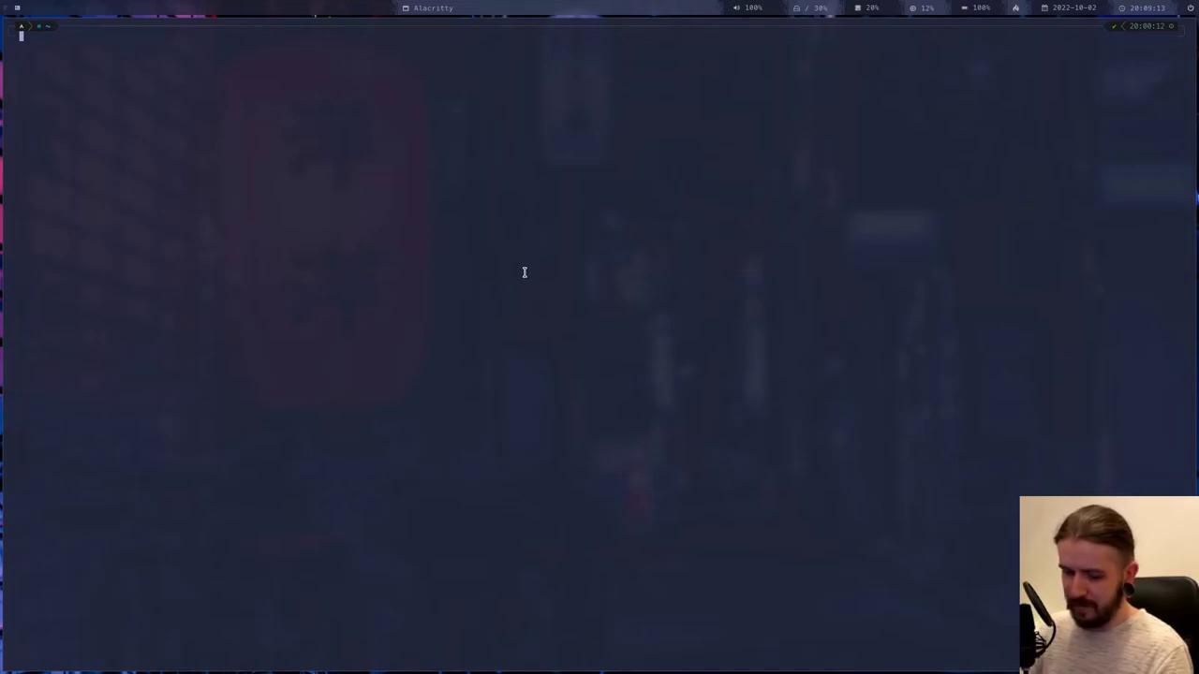
- Open another terminal in a tabbed layout with the remaining one and close the terminal in the first tab
key("super+Return")
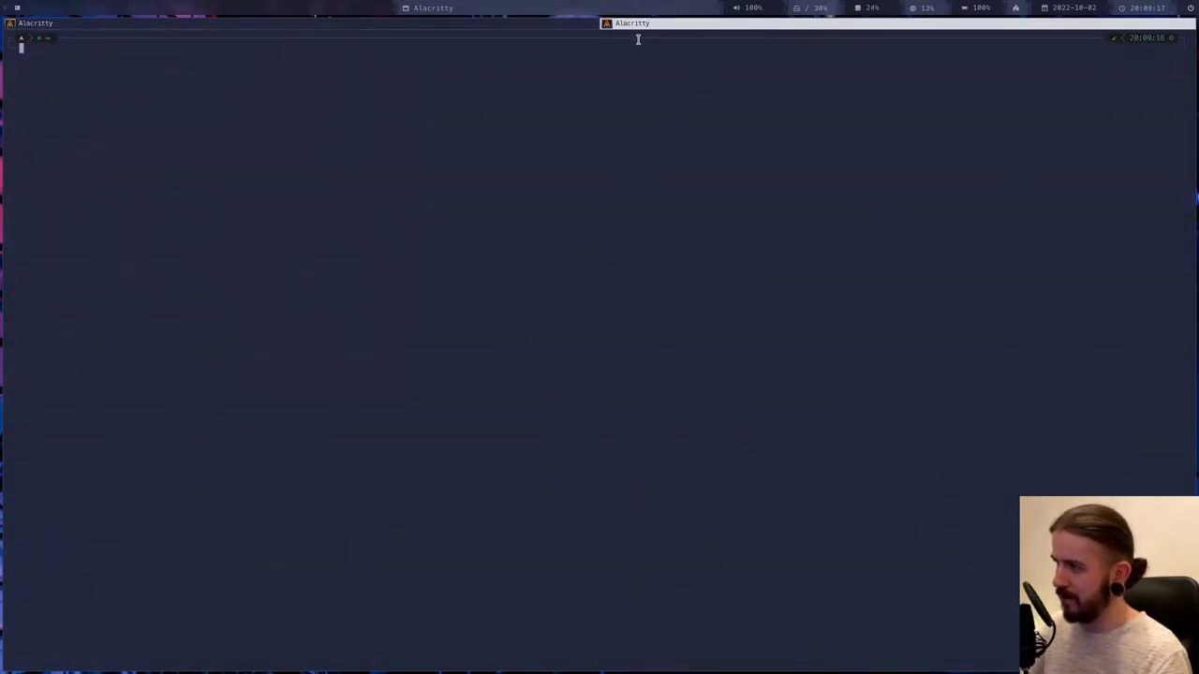
left_click(544, 28)
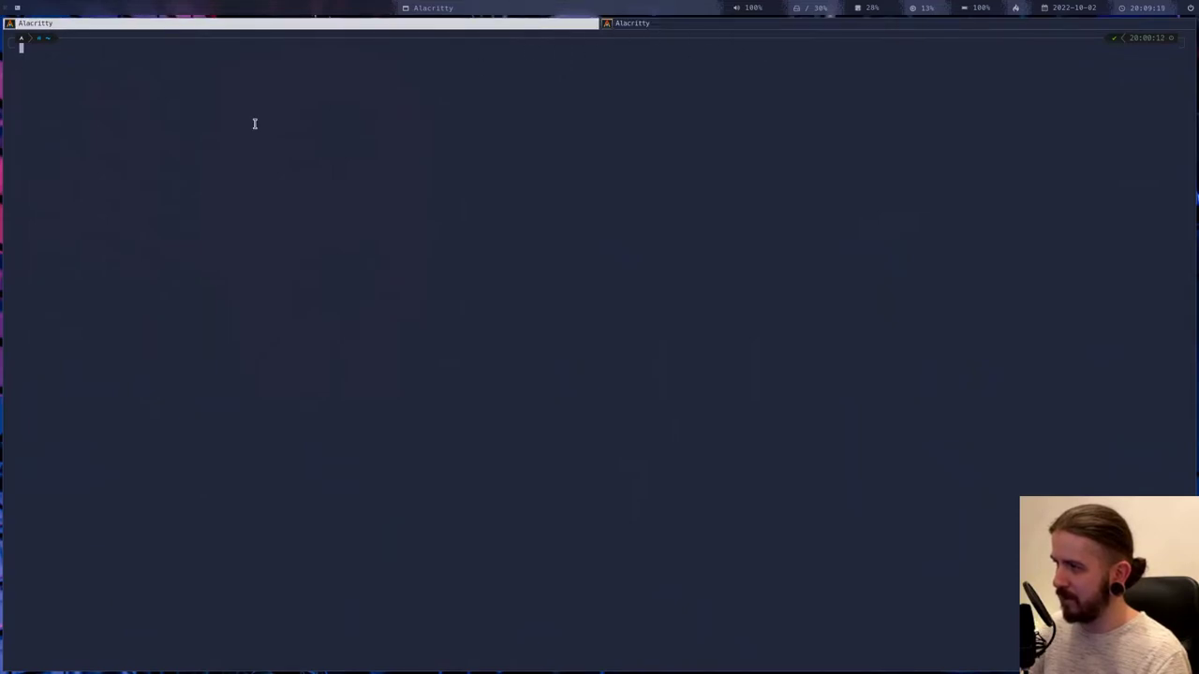
key("ctrl+d")
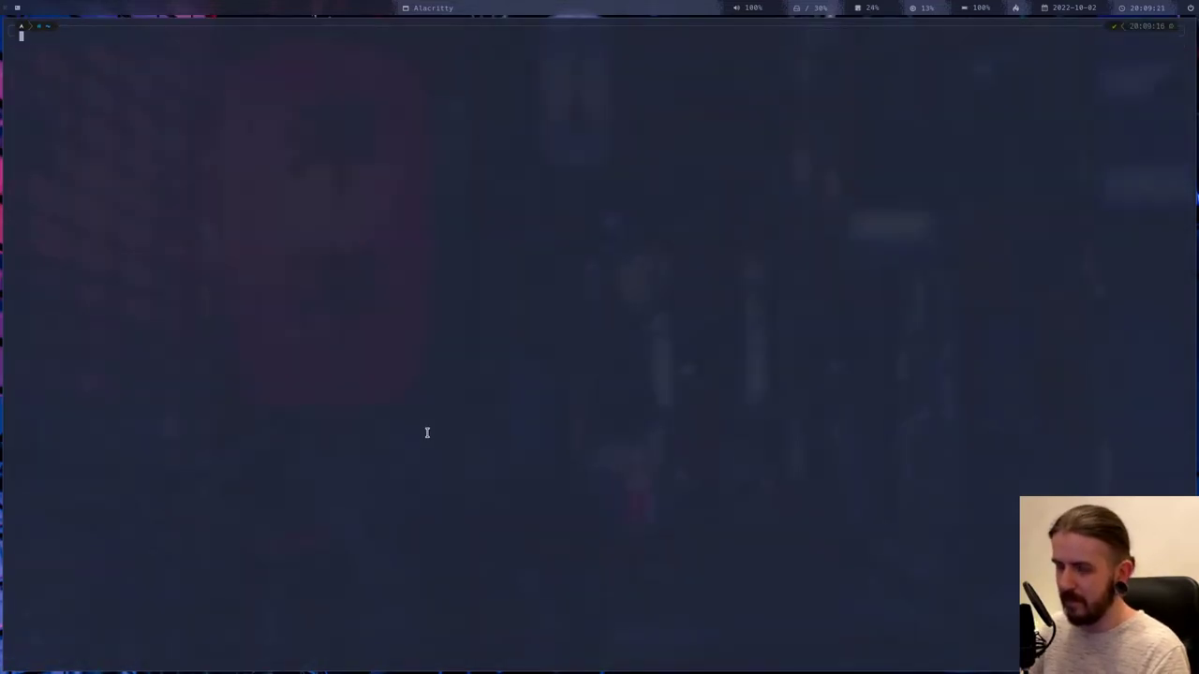